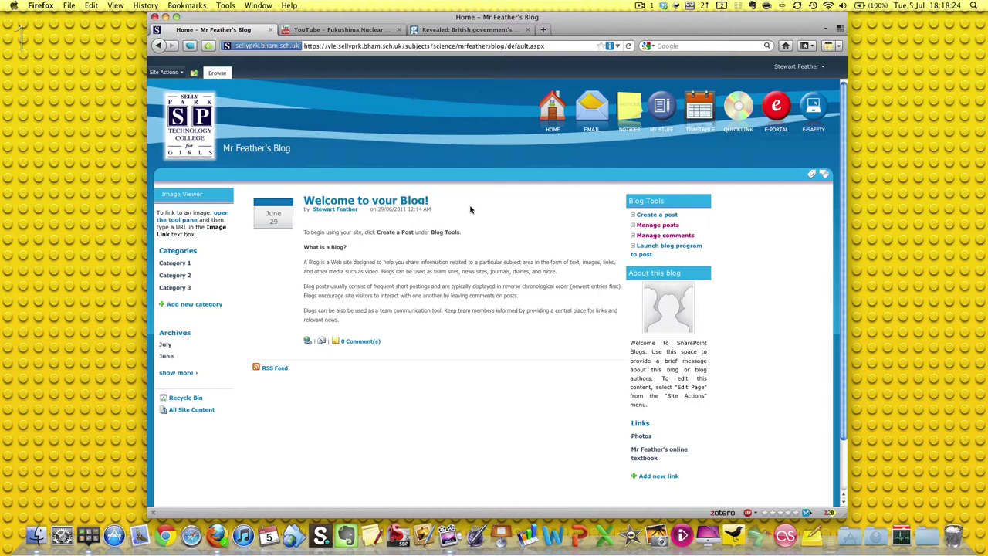
Step: From the VLE home page, go to Subjects > Science to open the Science subject page
{"action": "left_click", "coordinate": [551, 112]}
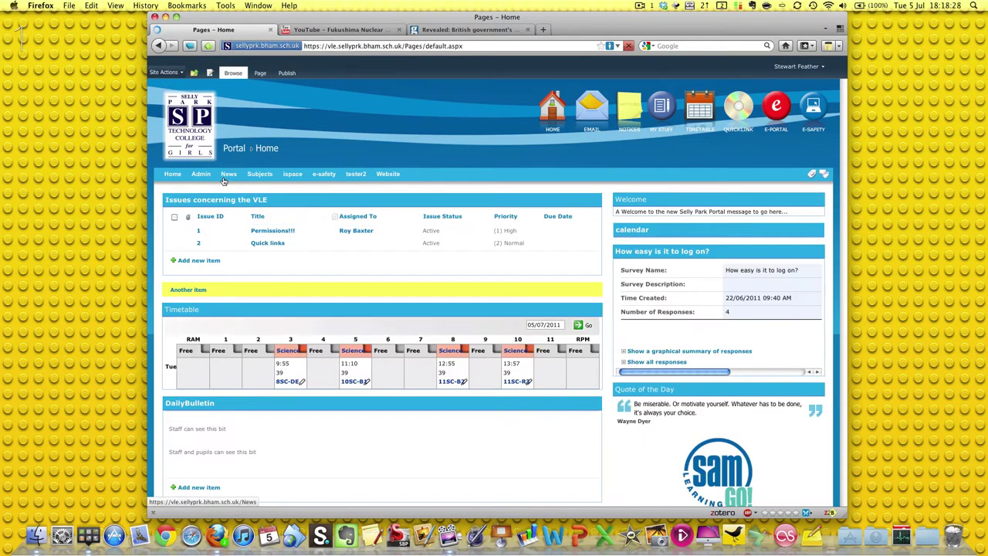
{"action": "mouse_move", "coordinate": [259, 175]}
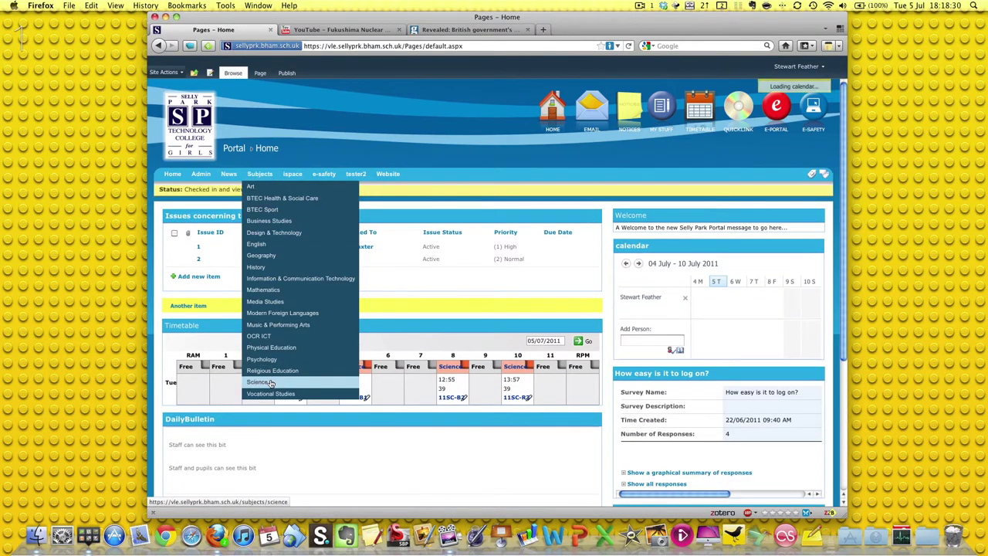
{"action": "left_click", "coordinate": [271, 383]}
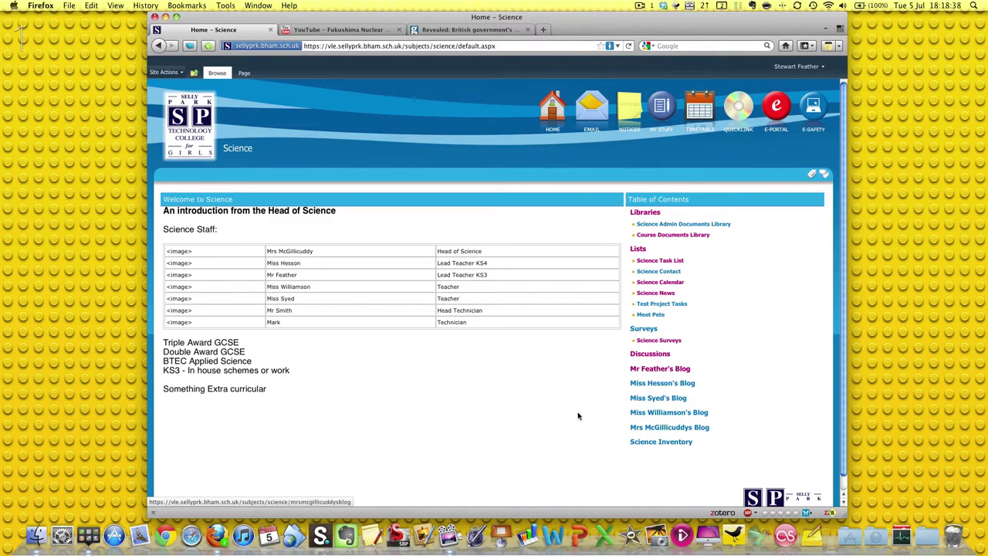
Step: Open Mr Feather's Blog from the Science page and highlight its About this blog paragraph
{"action": "left_click", "coordinate": [660, 369]}
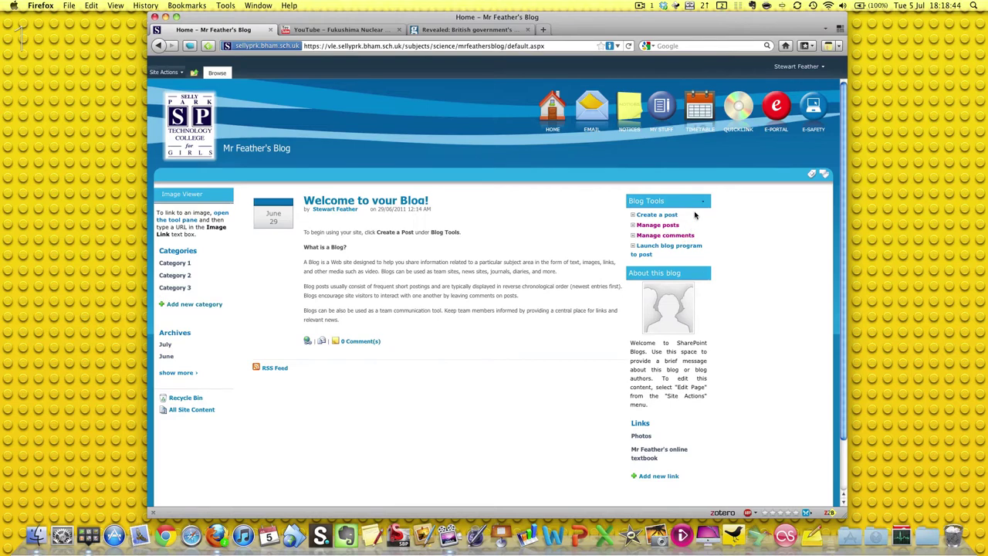
{"action": "left_click", "coordinate": [654, 227]}
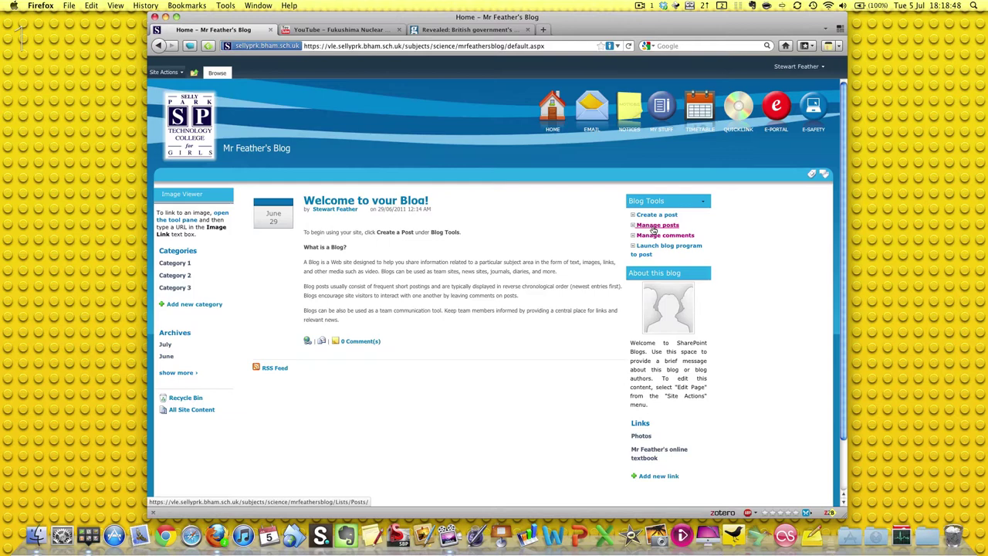
{"action": "left_click", "coordinate": [650, 236]}
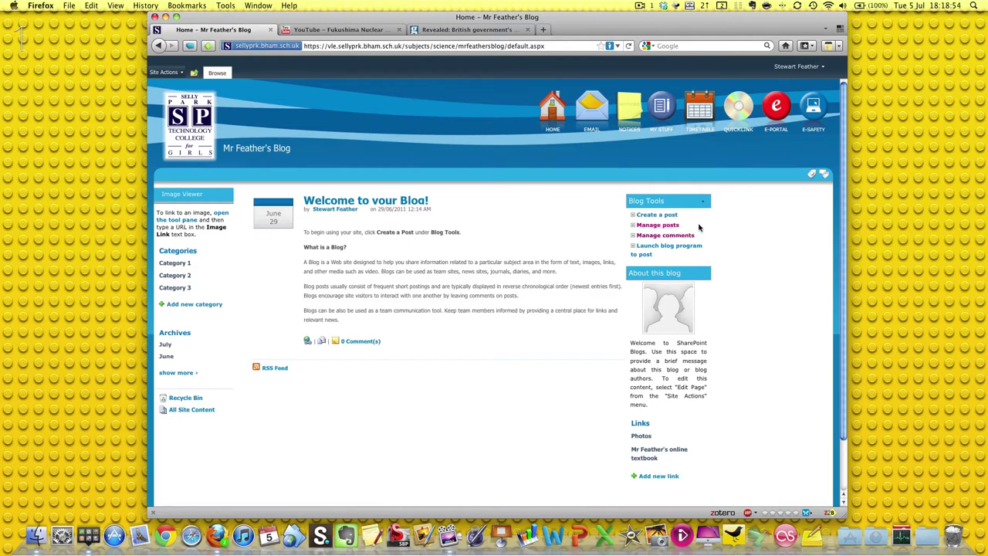
{"action": "left_click", "coordinate": [653, 226]}
{"action": "left_click_drag", "start_coordinate": [631, 344], "coordinate": [682, 411]}
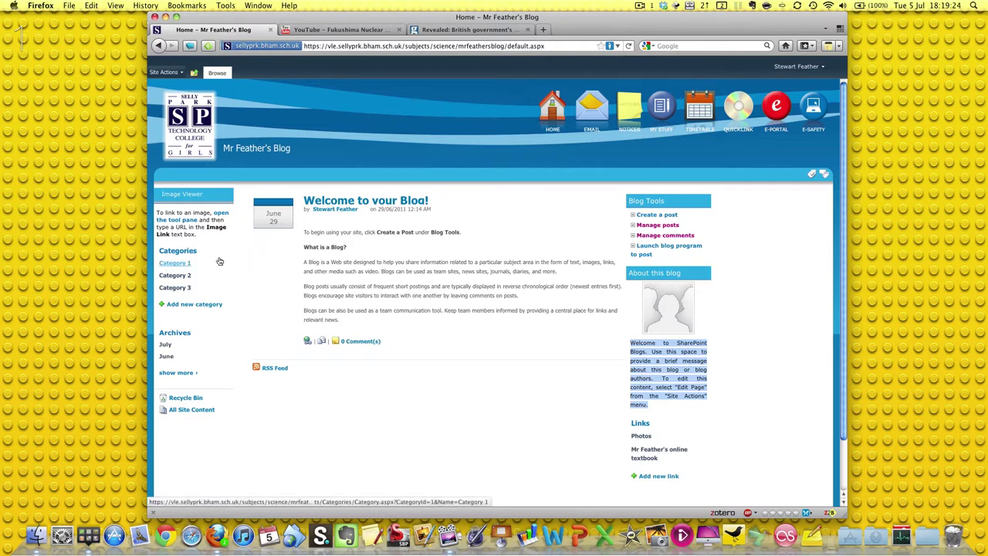
Step: Point out the blog's Categories links, then bring up the Site Actions menu
{"action": "left_click", "coordinate": [185, 266]}
{"action": "left_click", "coordinate": [176, 276]}
{"action": "left_click", "coordinate": [164, 72]}
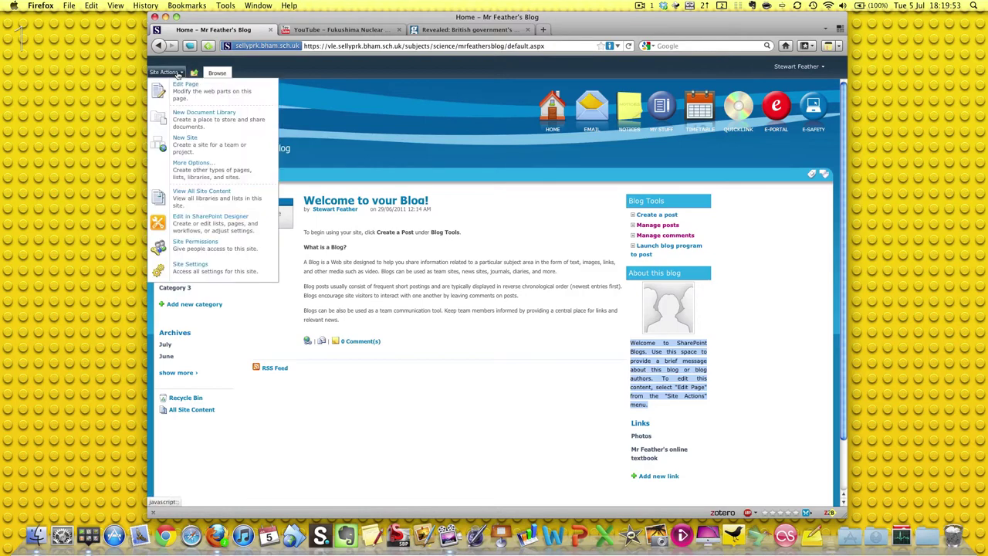
Step: Choose View All Site Content to list the blog's libraries and lists
{"action": "left_click", "coordinate": [205, 200]}
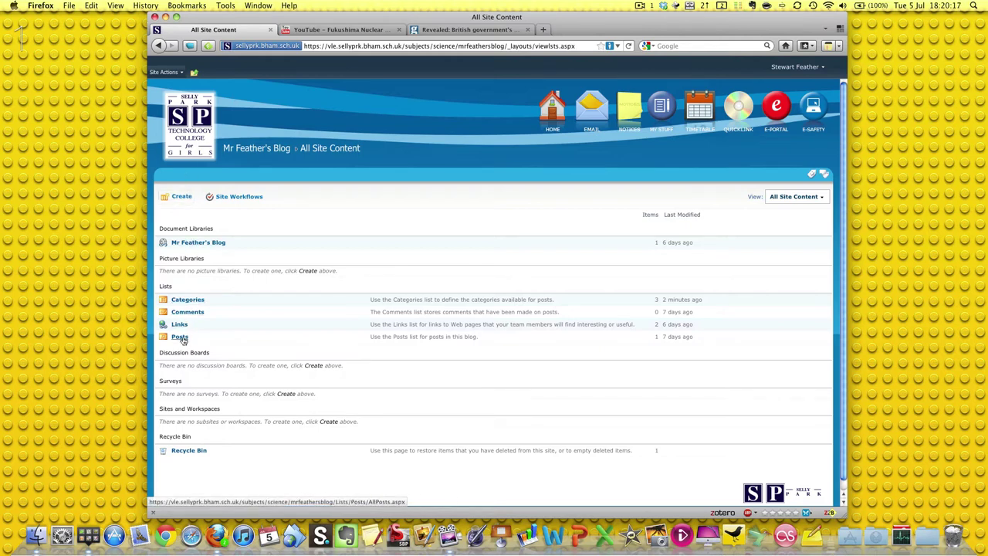
Step: Open the Categories list and rename Category 1 to 10B1
{"action": "left_click", "coordinate": [185, 301]}
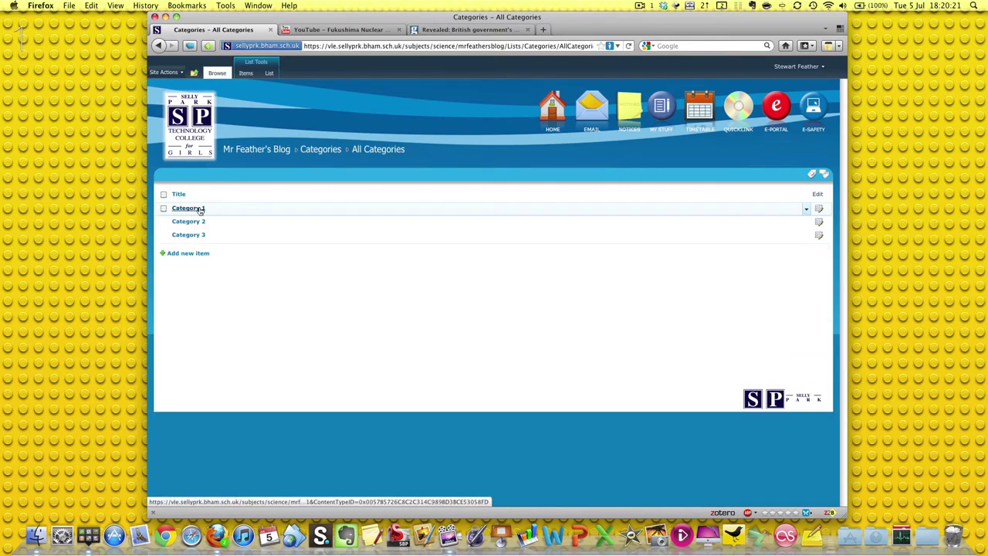
{"action": "left_click", "coordinate": [821, 212]}
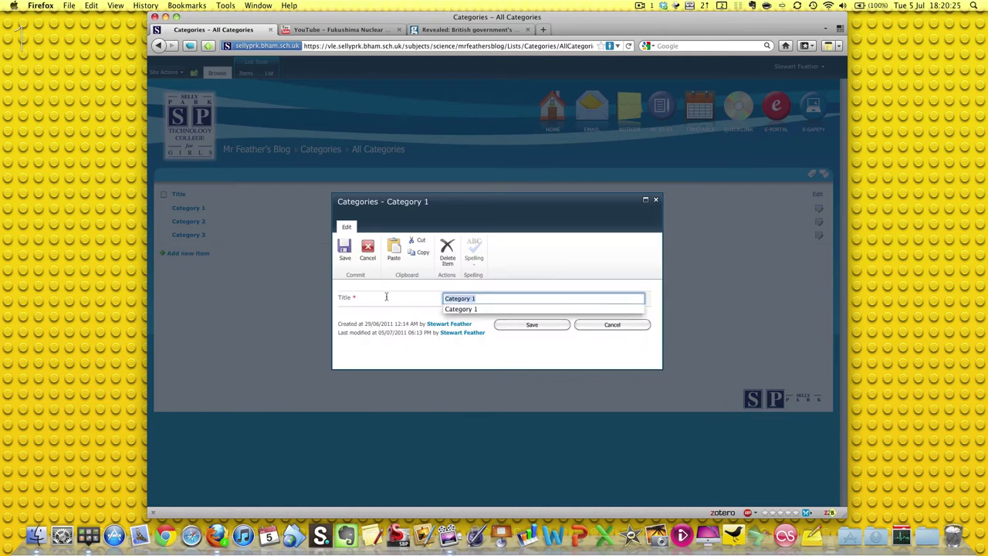
{"action": "type", "text": "10B1"}
{"action": "left_click", "coordinate": [503, 327]}
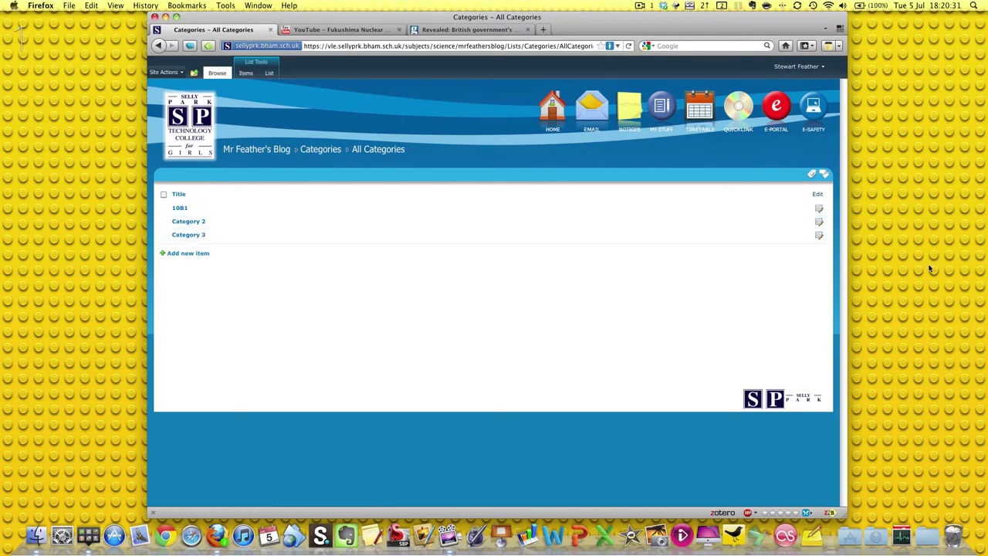
Step: Rename Category 2 to 8BO, correcting a mistyped title
{"action": "left_click", "coordinate": [818, 224]}
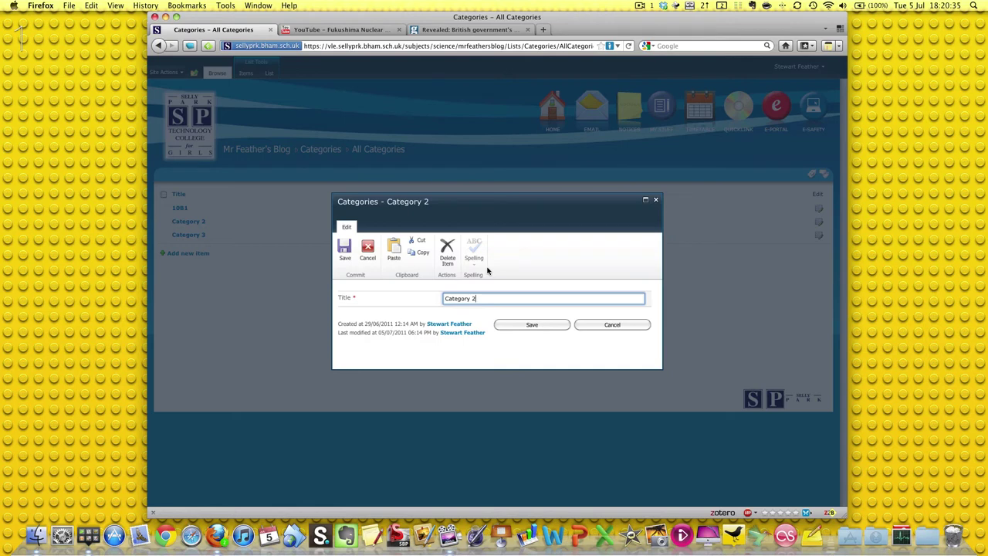
{"action": "key", "text": "super+a"}
{"action": "type", "text": "10B"}
{"action": "key", "text": "BackSpace"}
{"action": "key", "text": "BackSpace"}
{"action": "key", "text": "BackSpace"}
{"action": "type", "text": "8B"}
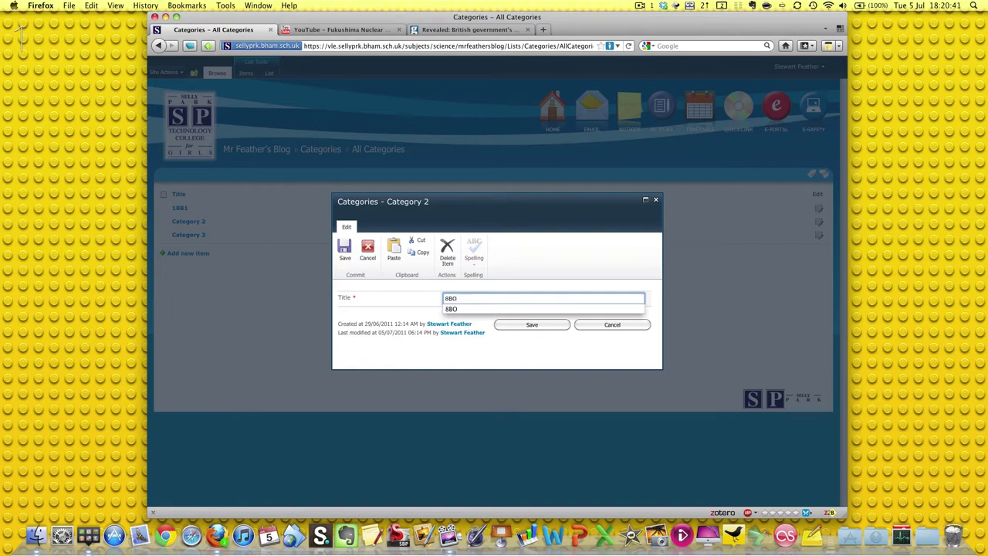
{"action": "type", "text": "O"}
{"action": "key", "text": "Return"}
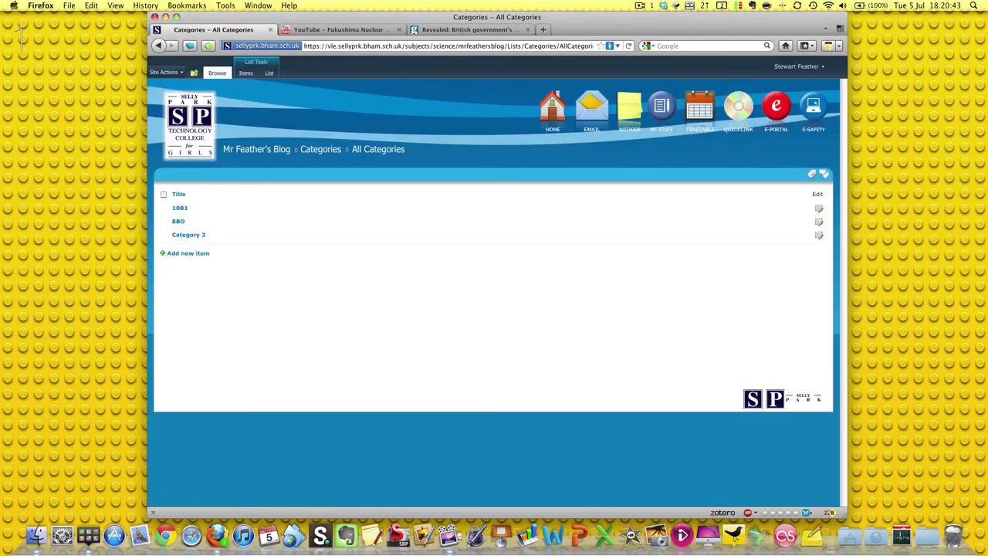
Step: Rename Category 3 to 7TA
{"action": "left_click", "coordinate": [820, 236]}
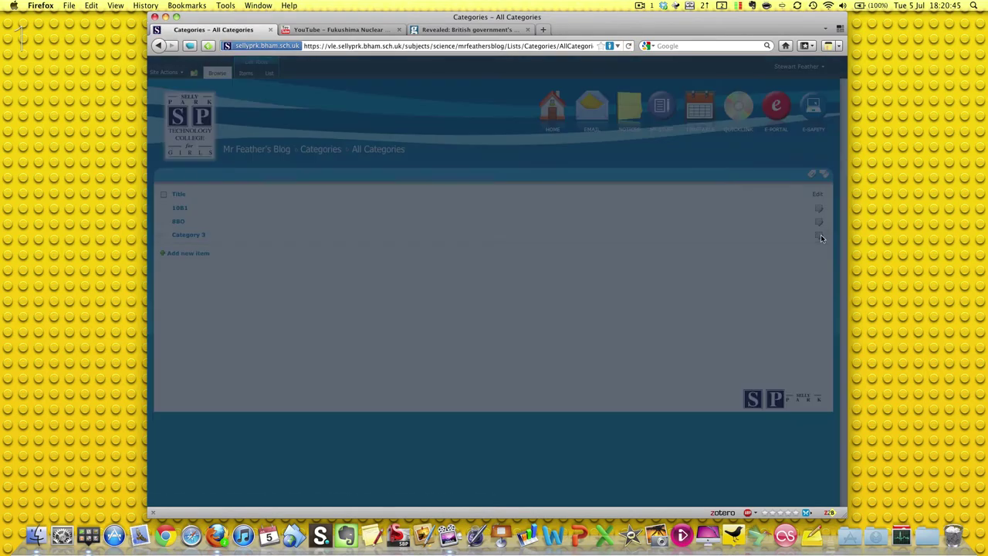
{"action": "key", "text": "BackSpace"}
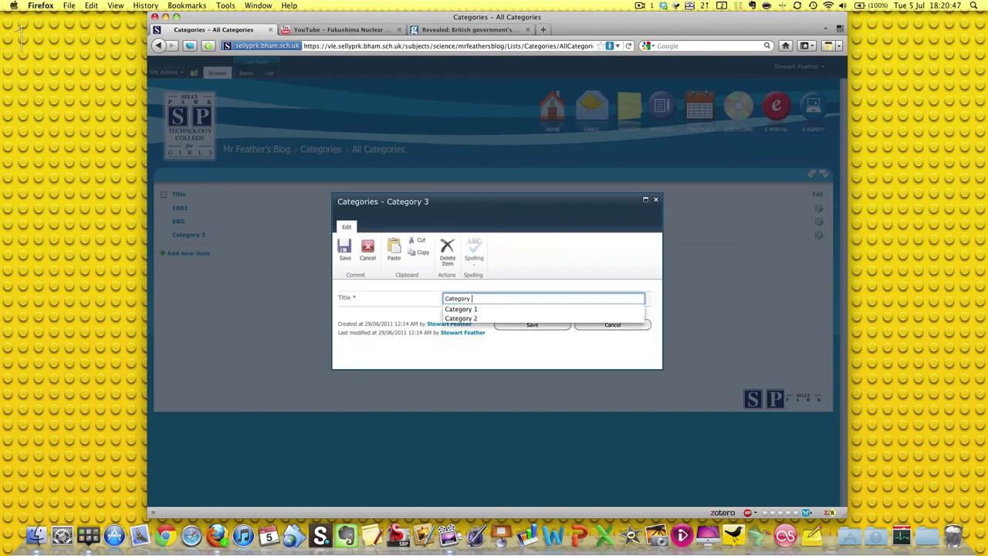
{"action": "key", "text": "BackSpace"}
{"action": "key", "text": "BackSpace"}
{"action": "key", "text": "BackSpace"}
{"action": "key", "text": "BackSpace"}
{"action": "key", "text": "BackSpace"}
{"action": "key", "text": "BackSpace"}
{"action": "key", "text": "BackSpace"}
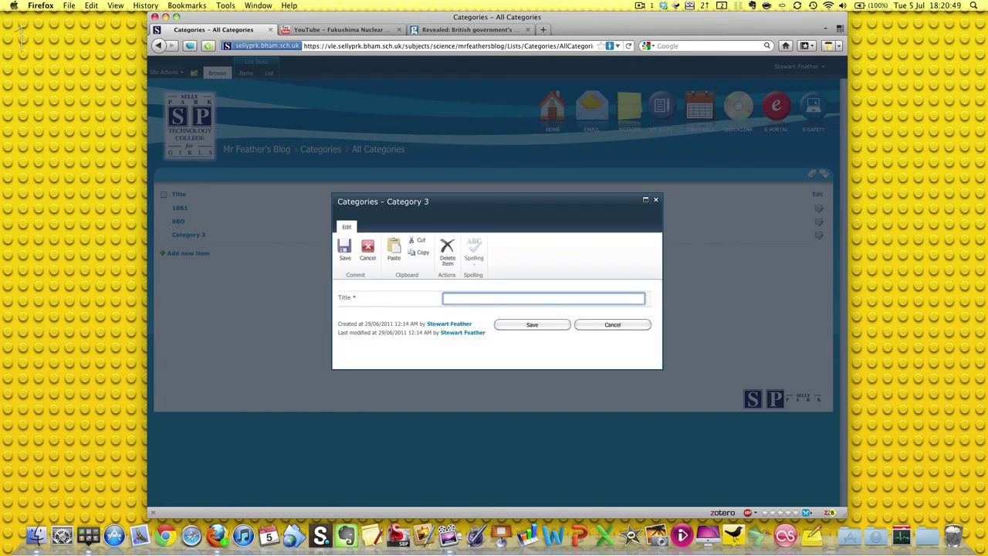
{"action": "type", "text": "7TA"}
{"action": "left_click", "coordinate": [535, 325]}
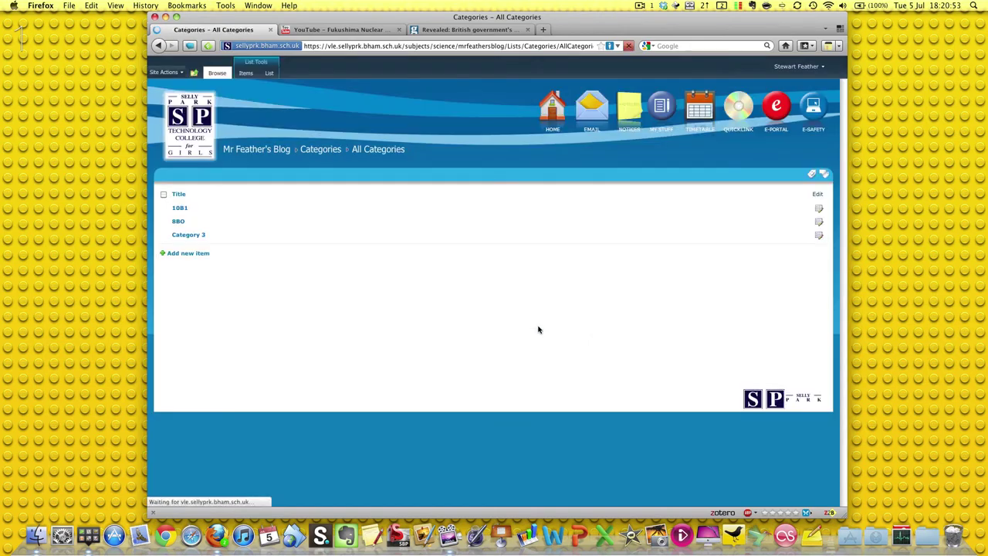
Step: Add a new Categories item titled 11R2 and save it
{"action": "left_click", "coordinate": [185, 253]}
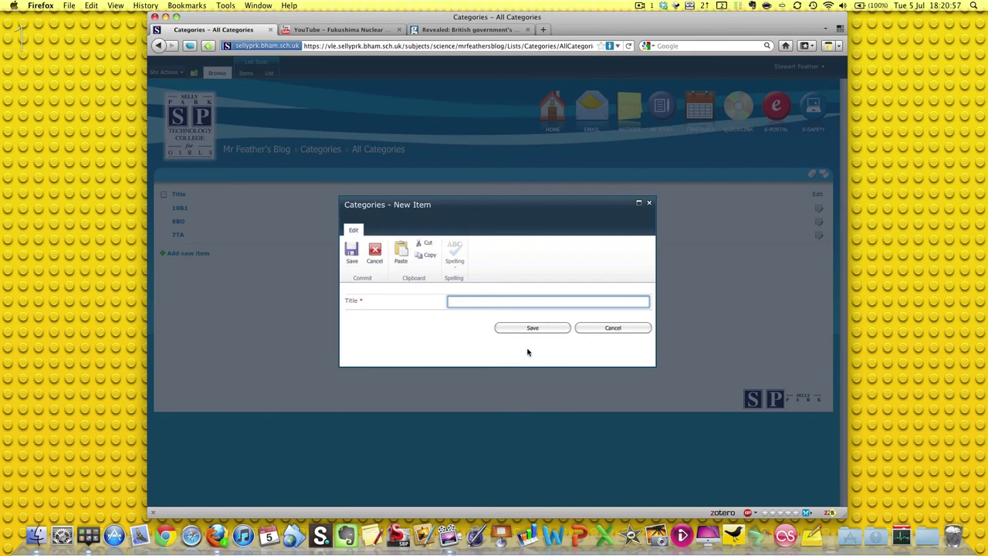
{"action": "type", "text": "11R2"}
{"action": "left_click", "coordinate": [548, 327]}
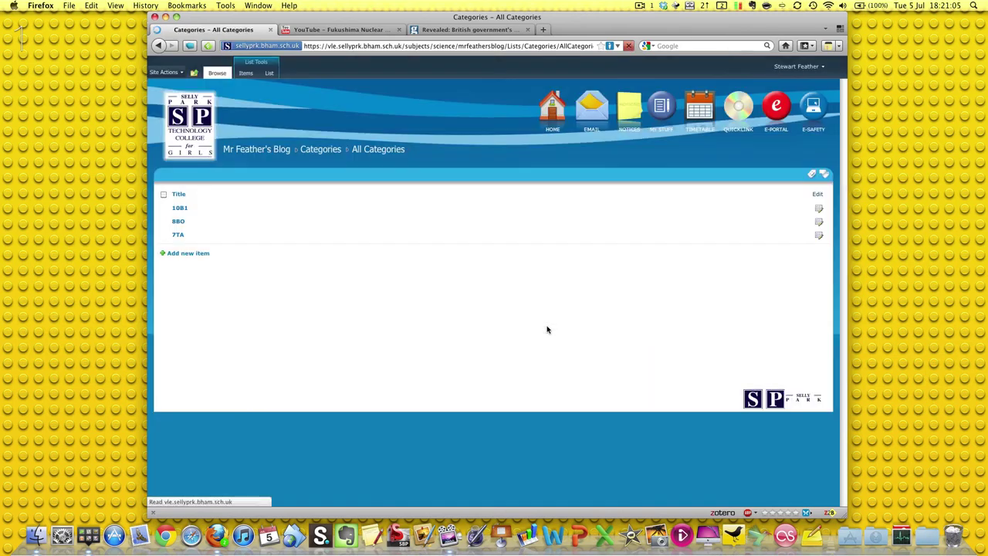
Step: Go back to Mr Feather's Blog home page via the breadcrumb link
{"action": "left_click", "coordinate": [272, 150]}
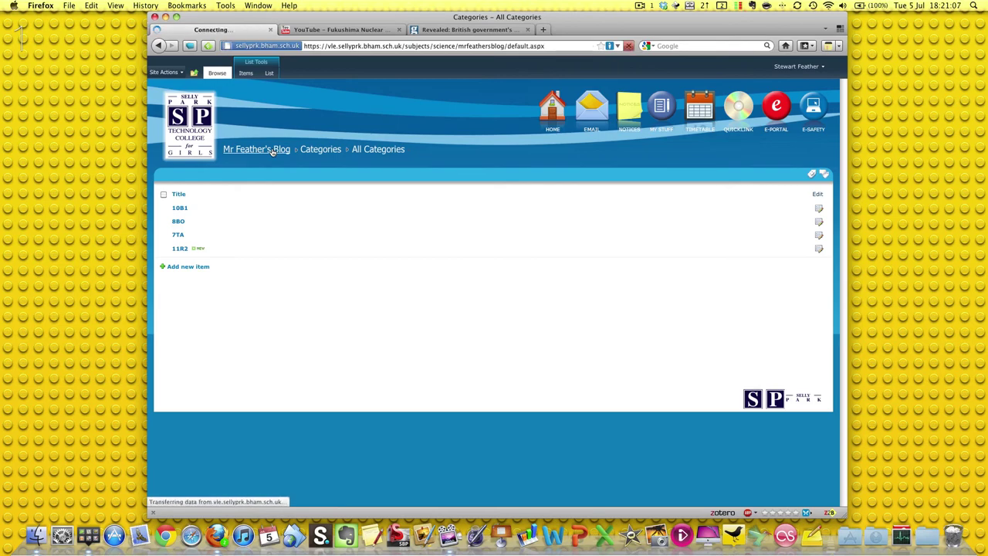